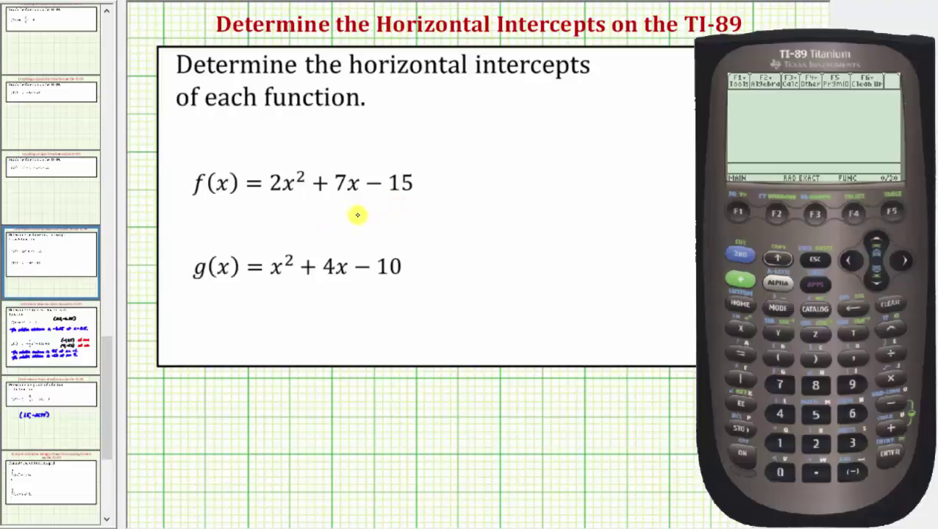
Step: Open the Y= editor and delete the old y1 = 5x − 3 entry
click(741, 279)
click(738, 212)
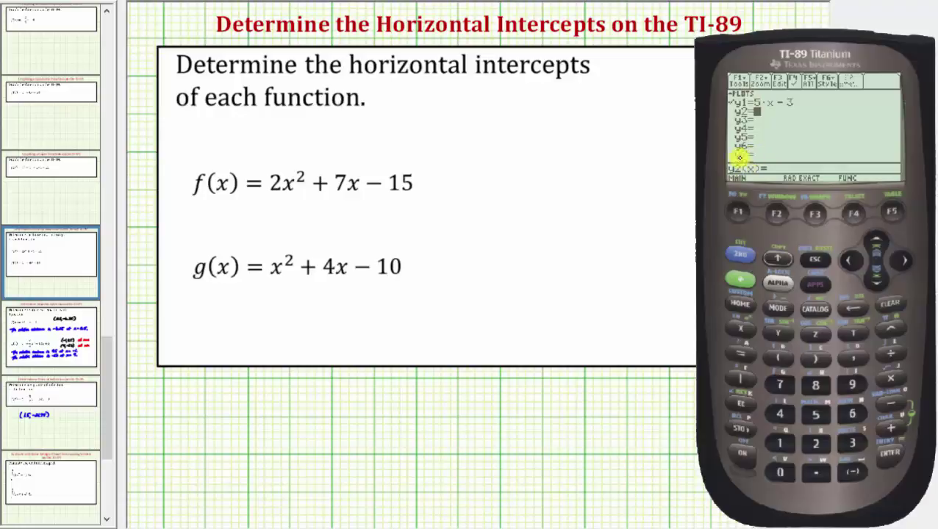
key(Up)
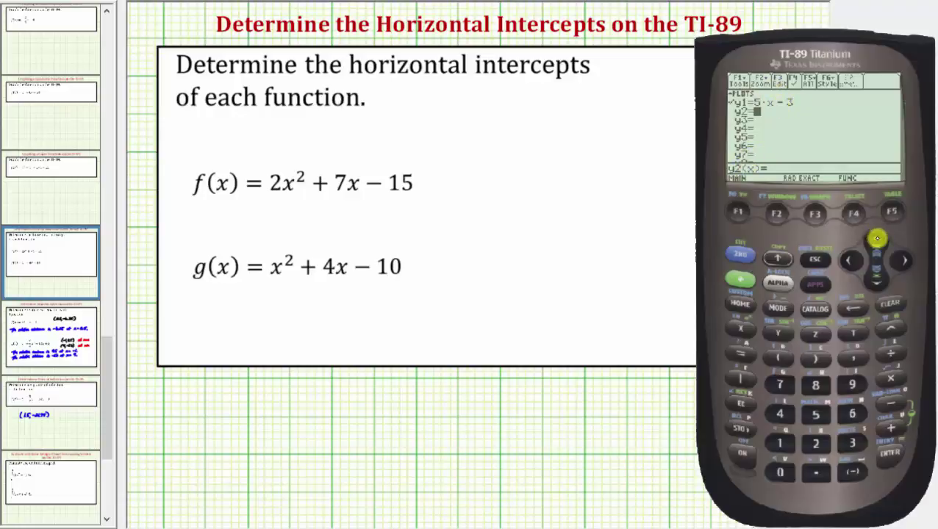
key(Delete)
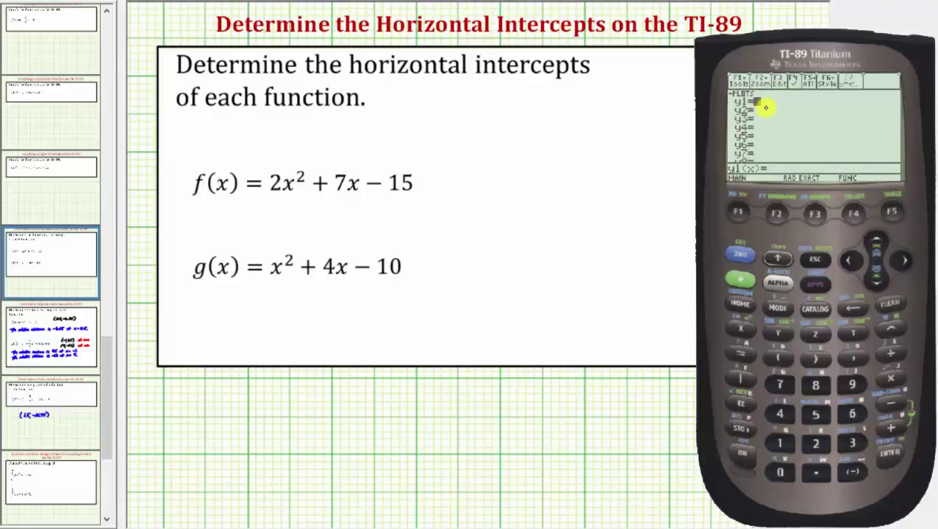
Step: Enter 2x^2+7x-15 and store it as y1
click(819, 441)
click(740, 330)
click(896, 330)
click(818, 441)
click(893, 428)
click(780, 383)
click(744, 330)
click(891, 403)
click(781, 442)
click(822, 414)
click(890, 450)
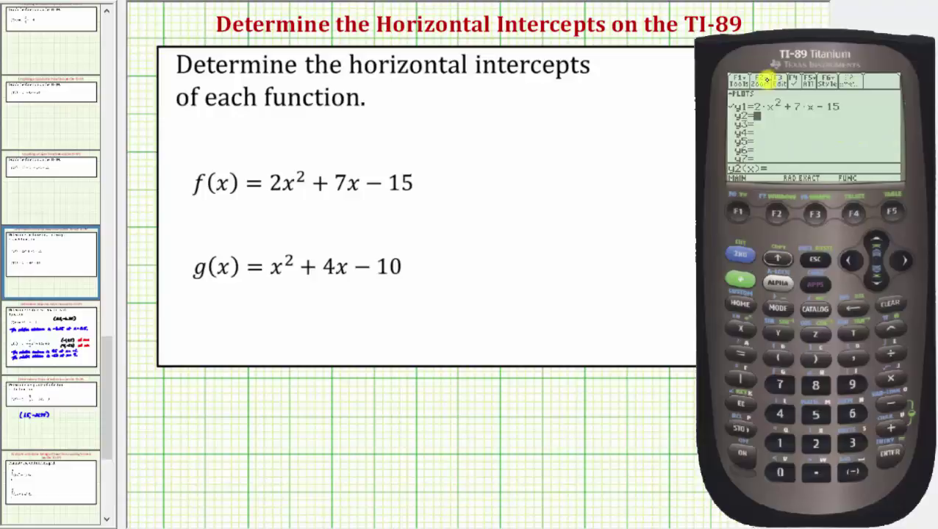
Step: Apply ZoomStd from the Zoom menu to graph y1 = 2x² + 7x − 15
click(777, 212)
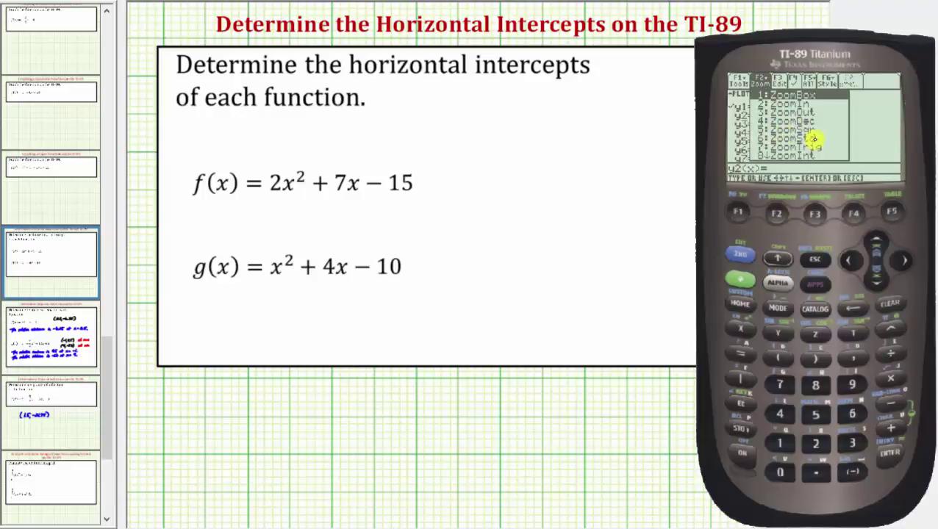
click(852, 414)
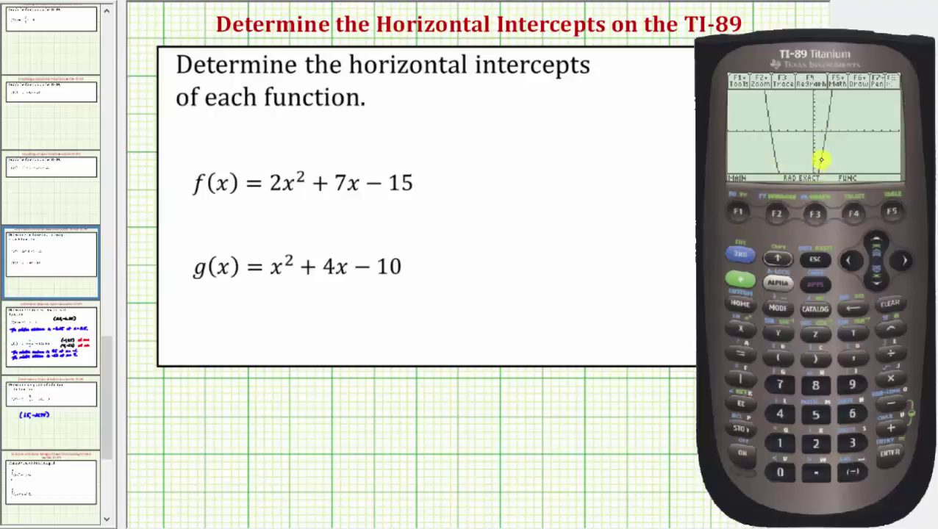
Step: In the Window settings, set xmin to −8 and xmax to 5, keeping xscl at 1
click(749, 278)
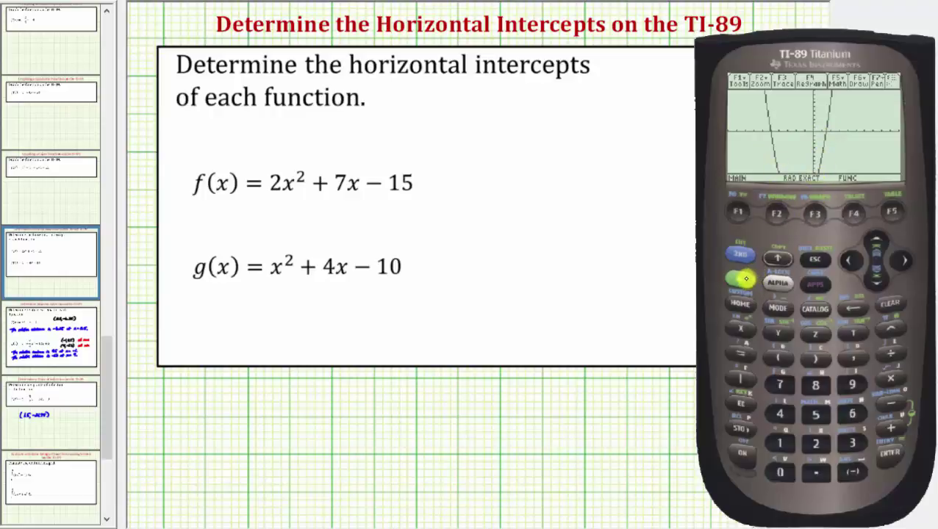
click(780, 215)
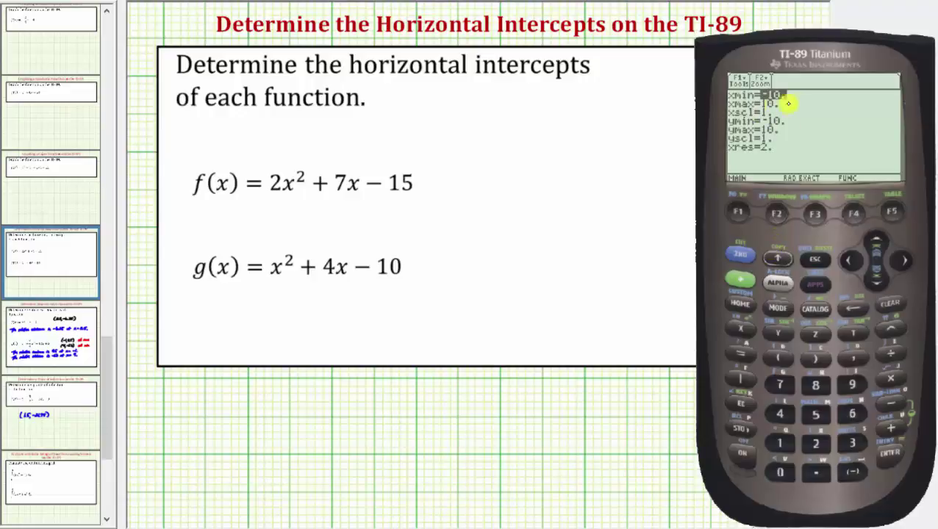
click(852, 472)
click(816, 384)
click(890, 451)
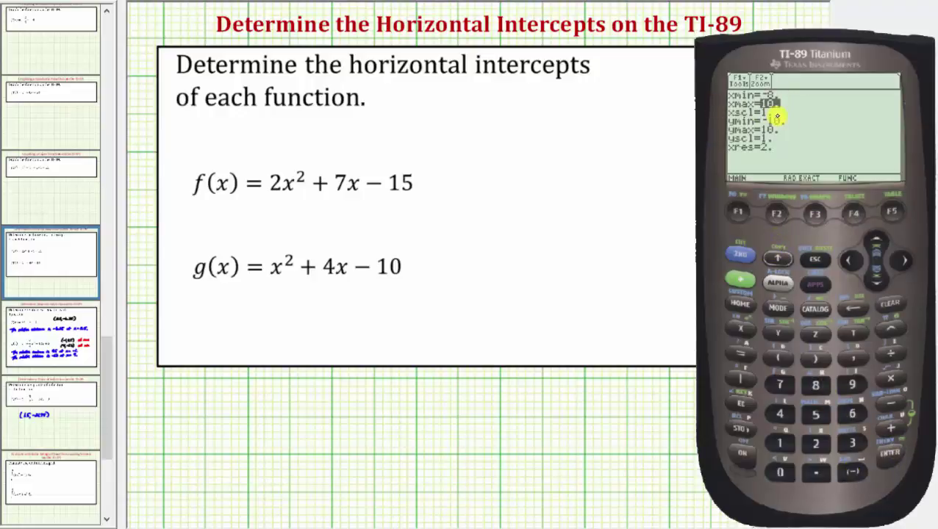
click(815, 414)
click(890, 451)
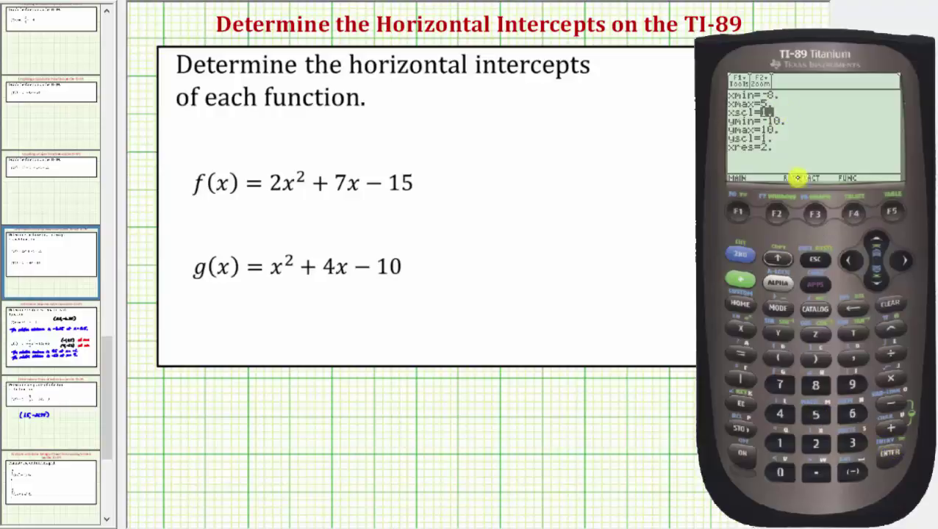
click(890, 451)
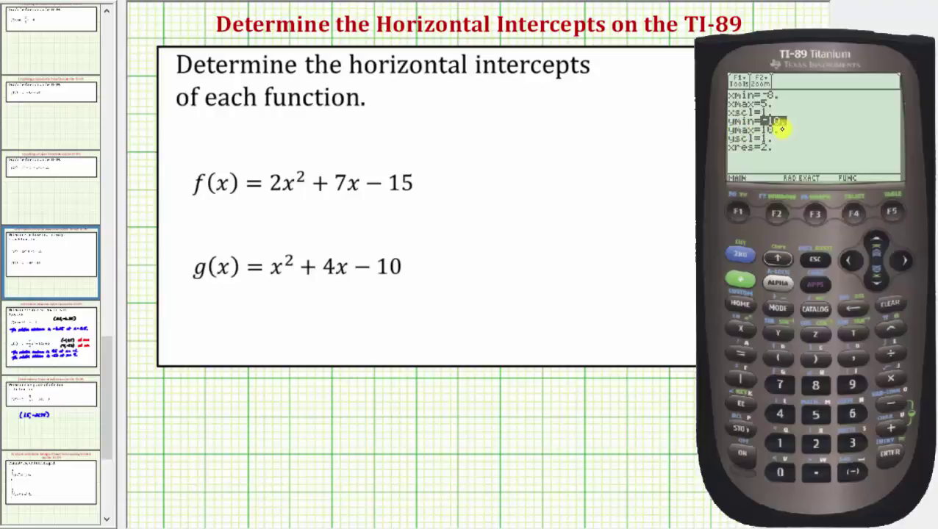
Step: Set ymin to −30 and yscl to 4, keeping ymax at 10, and redraw the graph
click(853, 471)
click(852, 443)
click(780, 472)
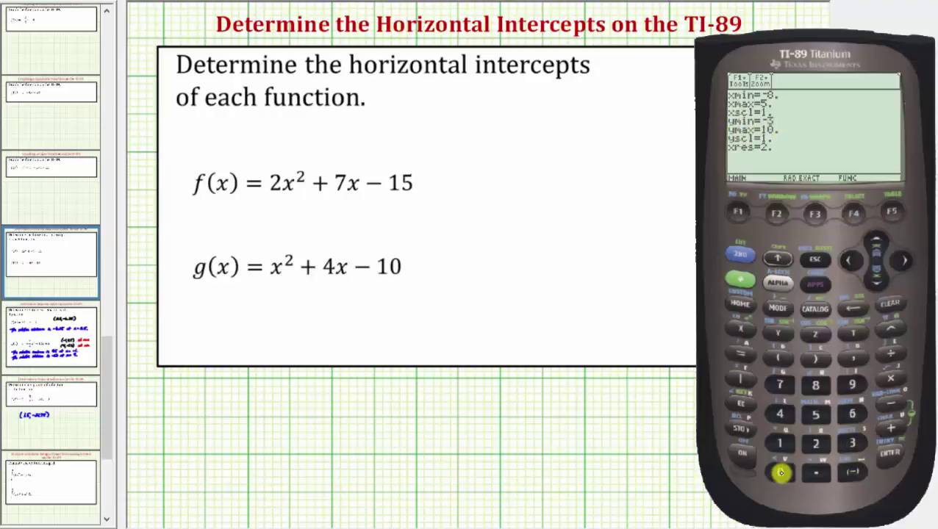
click(889, 451)
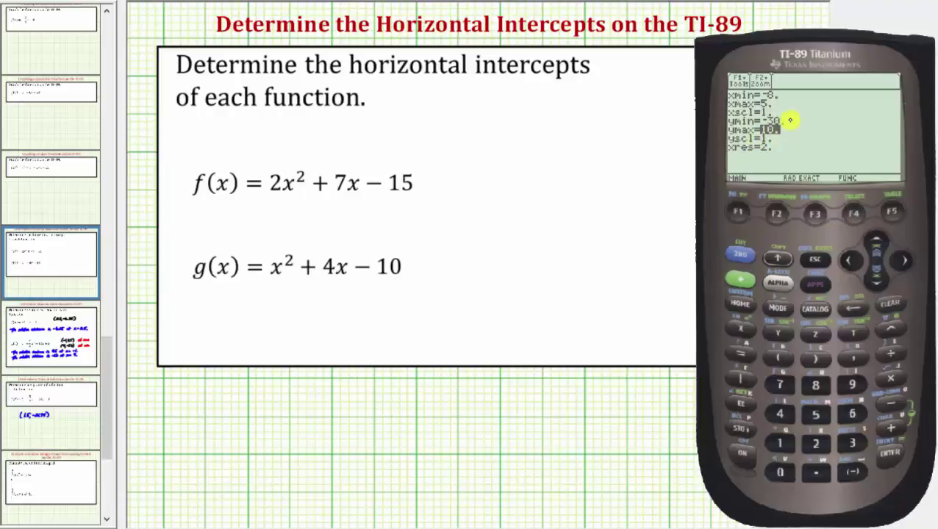
click(890, 451)
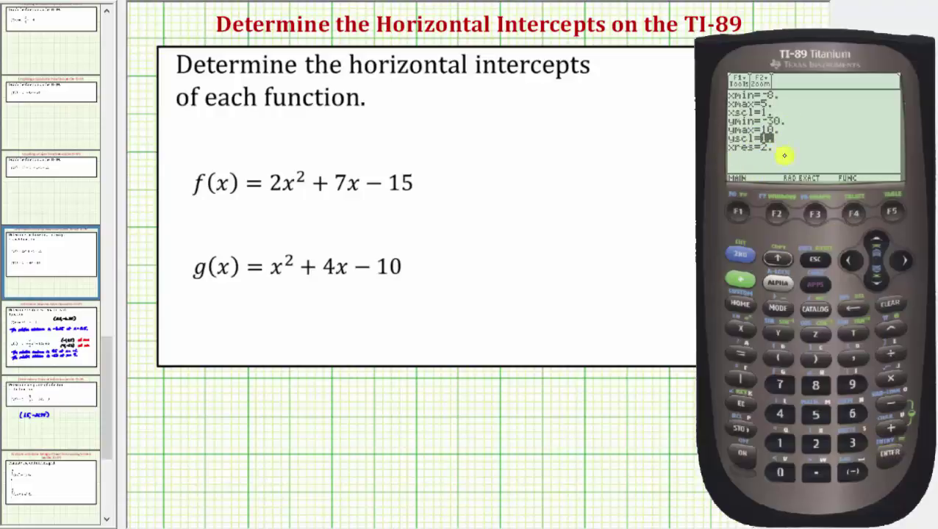
click(780, 414)
click(892, 449)
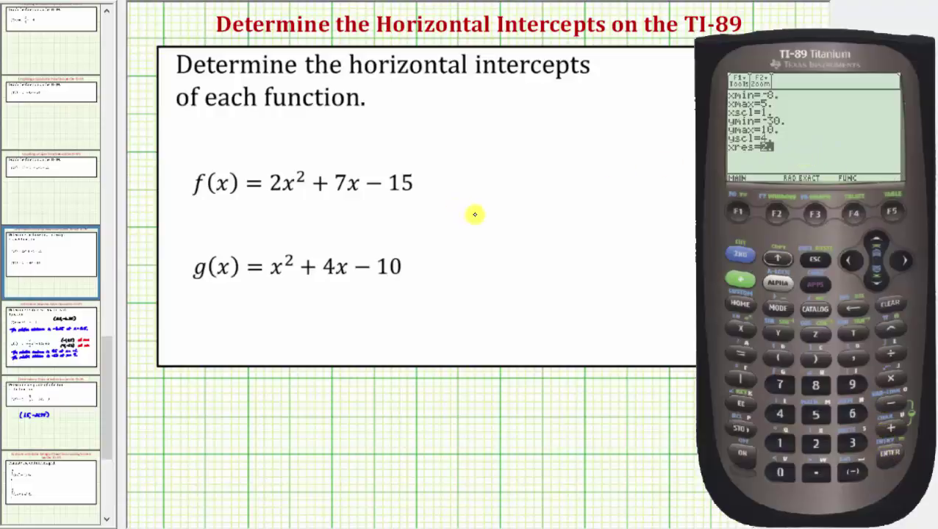
click(741, 279)
click(813, 220)
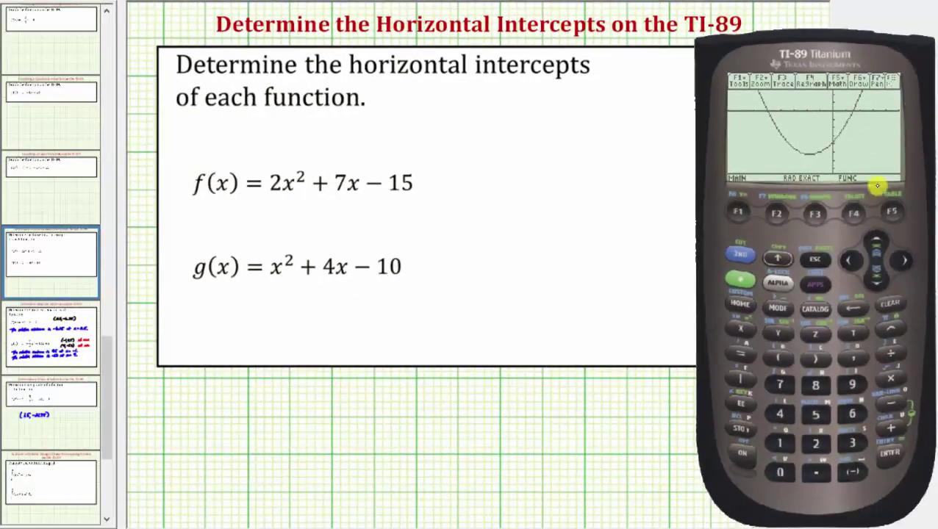
Step: Start Math > Zero and set the lower bound just left of x = −5
click(894, 212)
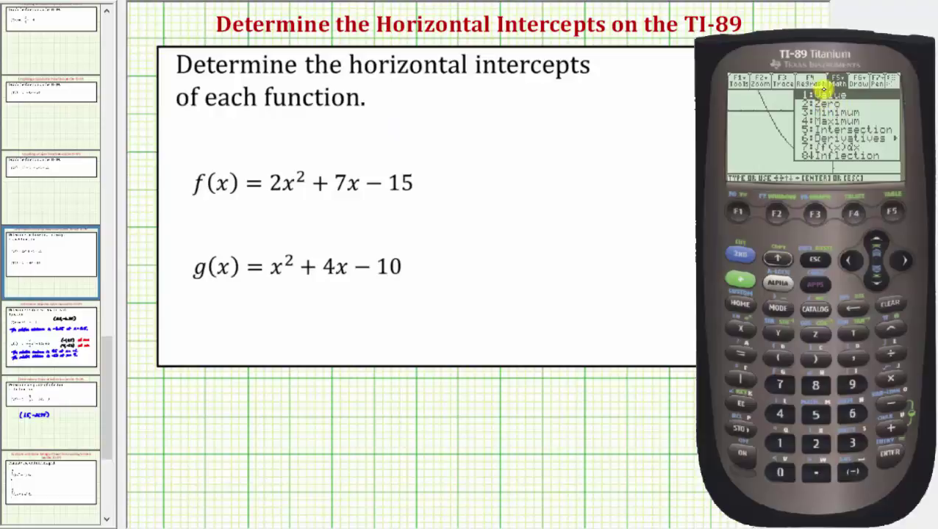
click(818, 446)
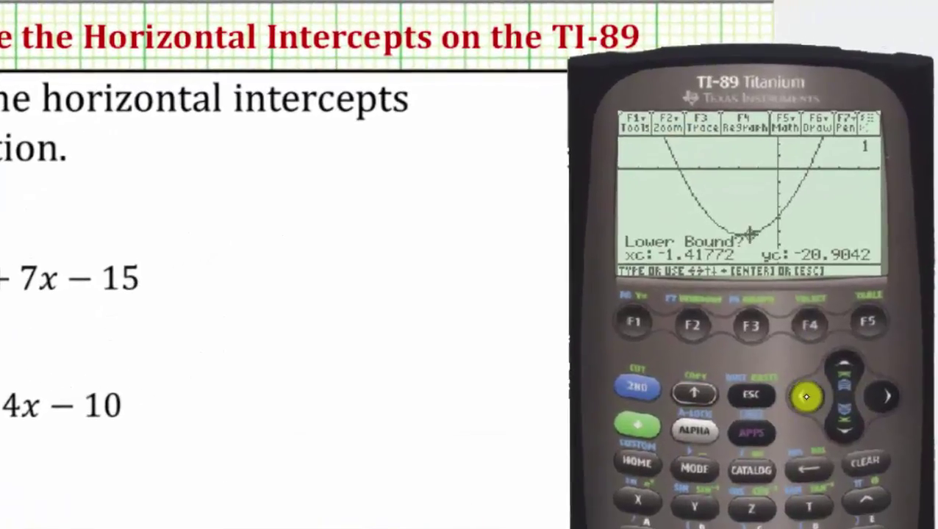
click(850, 261)
key(Left)
key(Left)
key(Left)
key(Left)
key(Left)
key(Left)
key(Left)
key(Left)
key(Left)
key(Left)
key(Left)
key(Left)
click(803, 391)
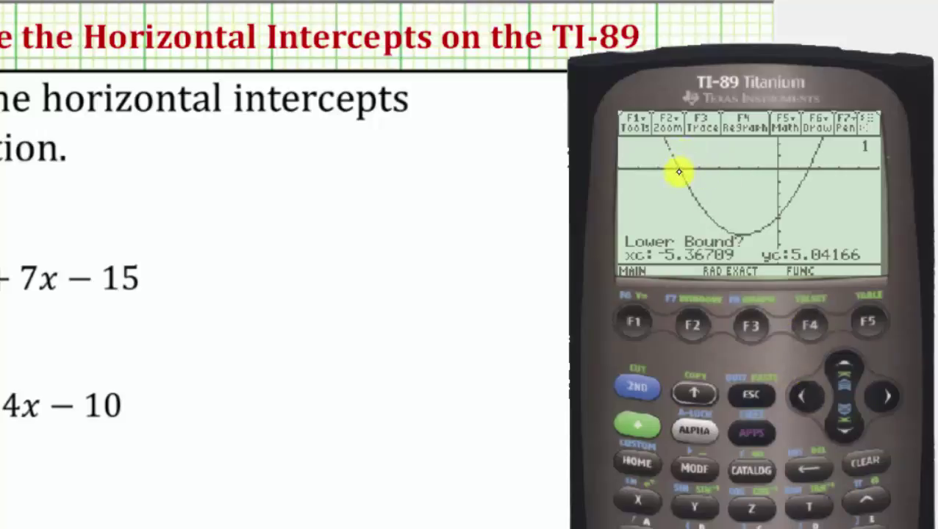
key(Return)
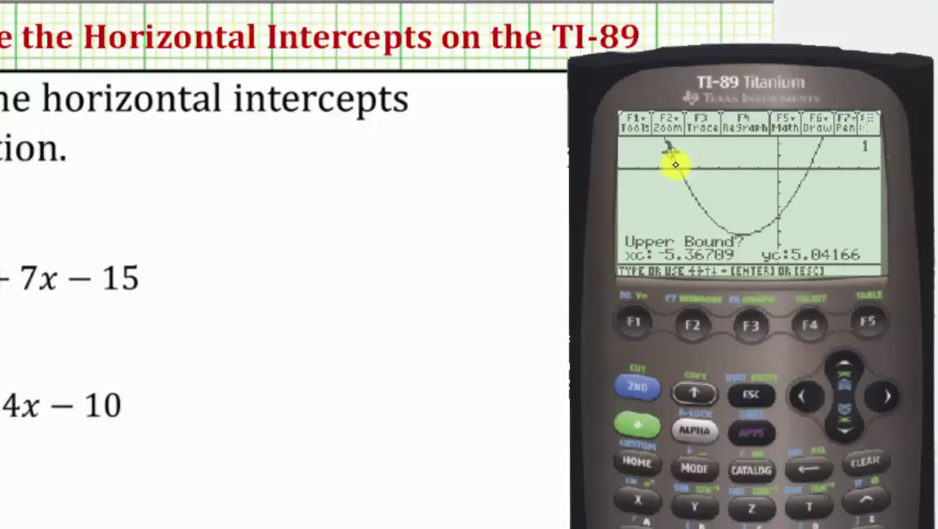
Step: Set the upper bound right of the crossing to compute the zero at x = −5
click(889, 397)
click(890, 396)
click(890, 395)
click(890, 395)
key(Return)
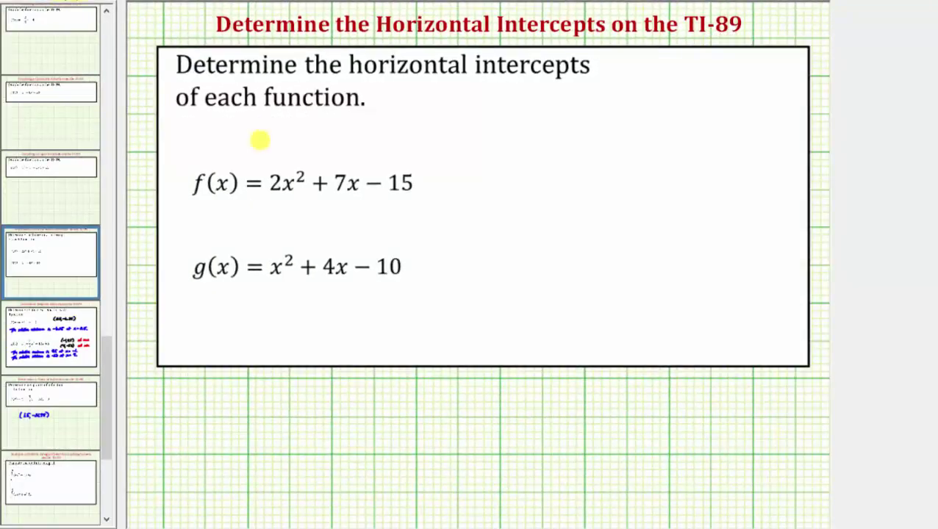
Step: Handwrite the intercept (−5, 0) beneath f(x) on the slide
mouse_move(280, 208)
mouse_down()
mouse_move(284, 231)
mouse_move(309, 211)
mouse_move(307, 228)
mouse_move(322, 217)
mouse_move(323, 227)
mouse_move(343, 227)
mouse_move(345, 204)
mouse_move(372, 235)
mouse_up()
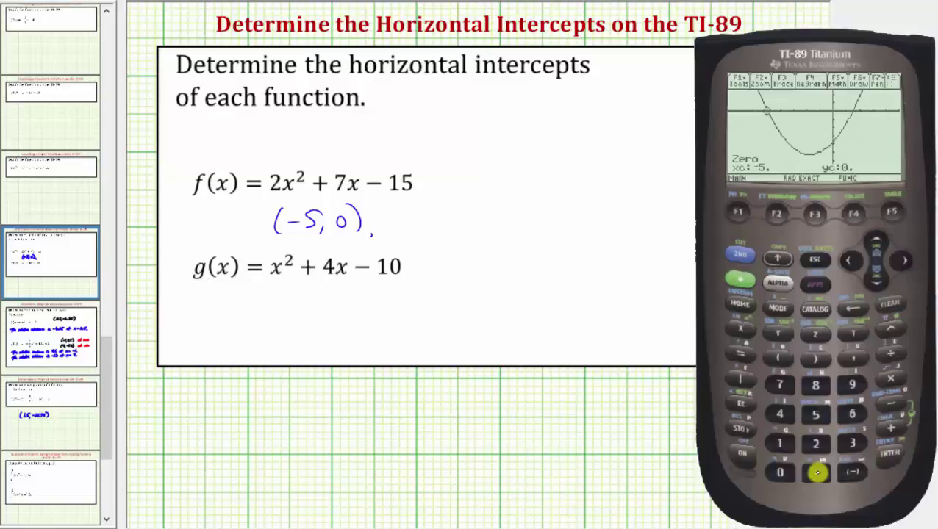
click(896, 212)
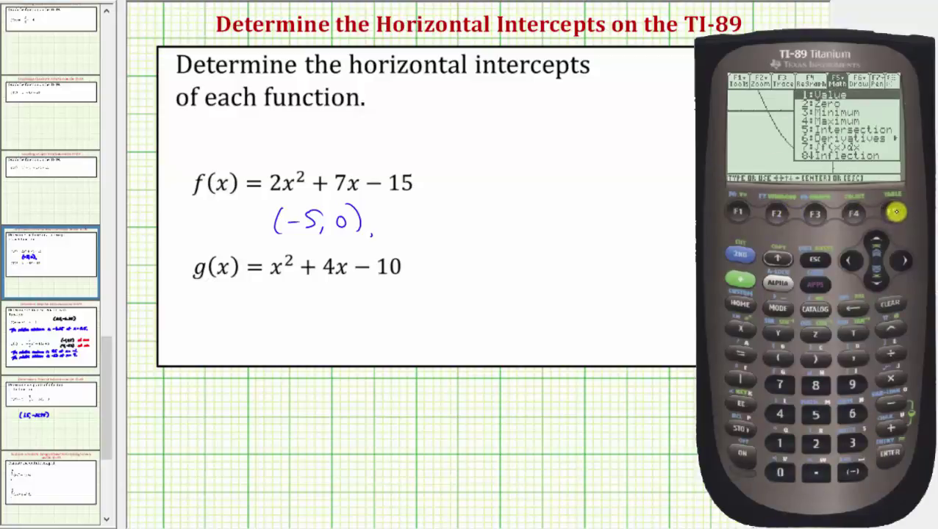
Step: Run Zero with lower and upper bounds around the right crossing, giving x = 1.5, y = 0
click(816, 443)
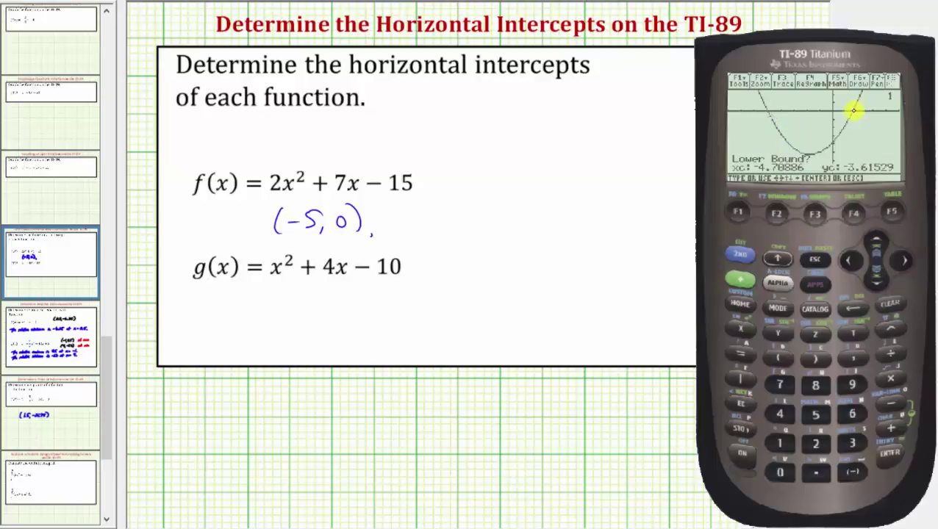
click(906, 261)
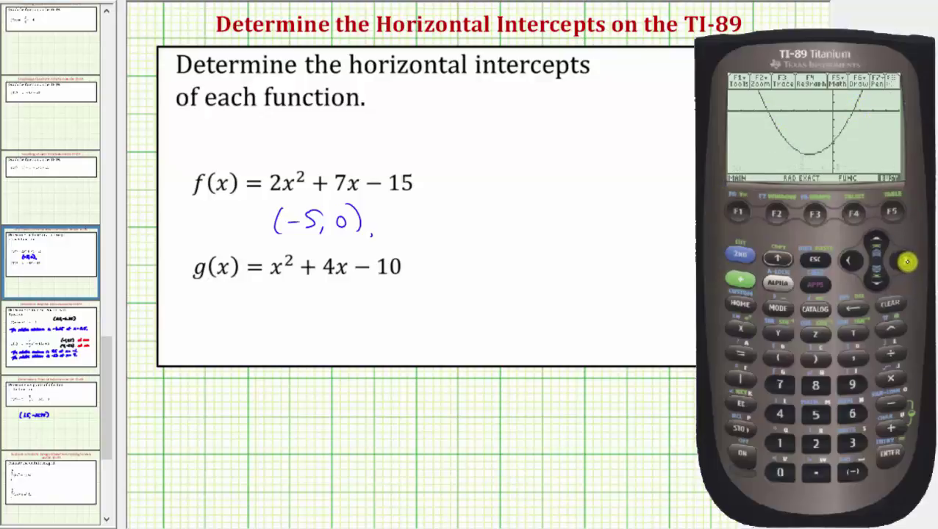
click(905, 261)
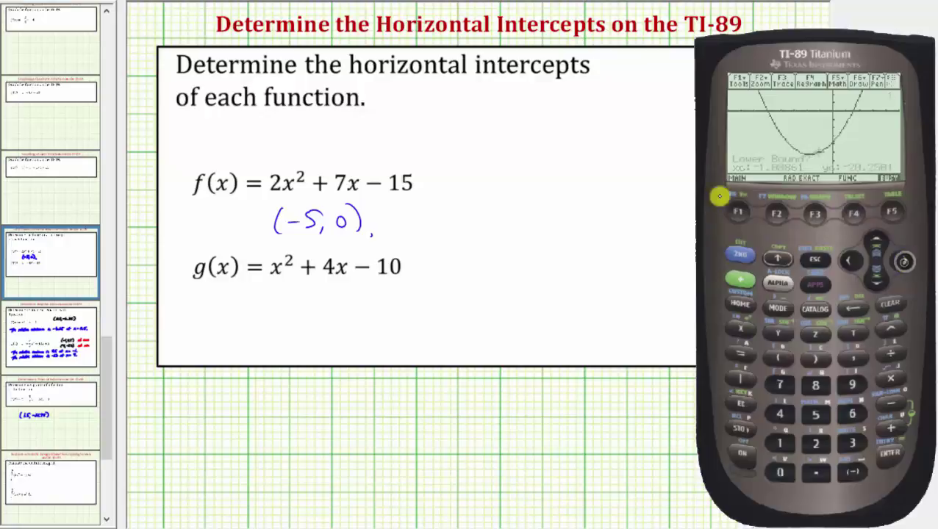
click(905, 261)
click(903, 261)
click(904, 260)
click(853, 259)
click(890, 451)
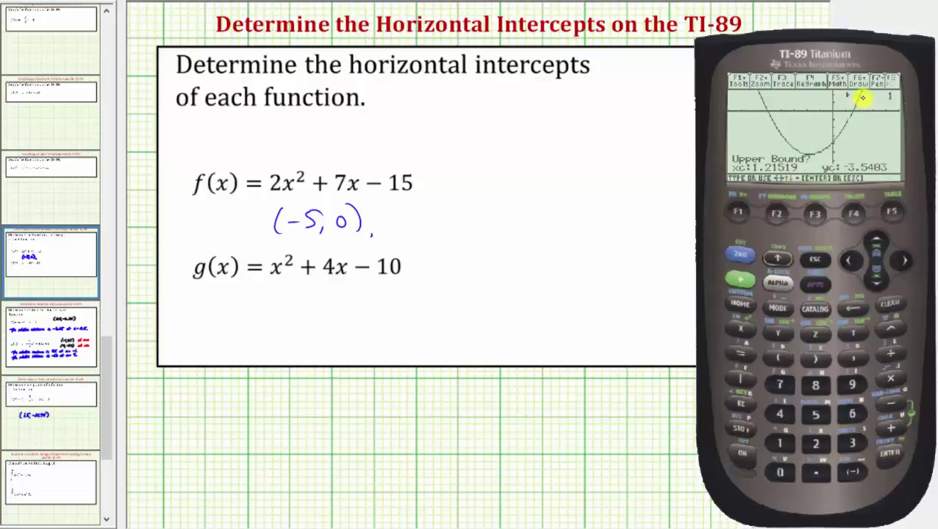
click(907, 261)
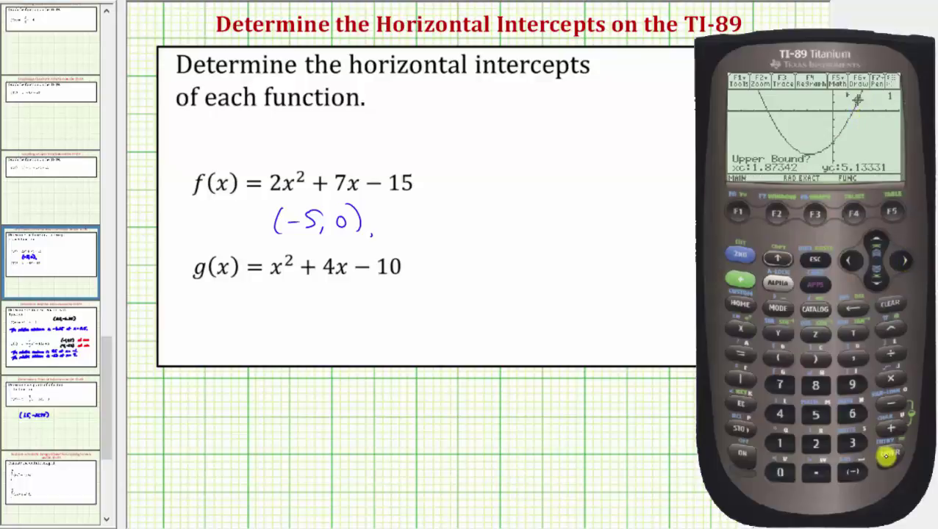
click(890, 455)
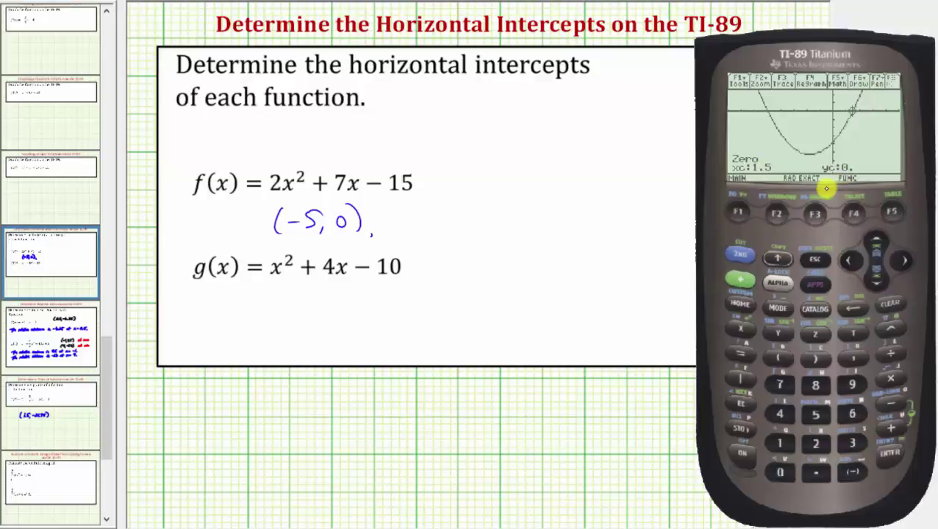
Step: Handwrite (1.5, 0) next to (−5, 0) below f(x)
mouse_move(414, 209)
mouse_down()
mouse_move(409, 232)
mouse_move(437, 224)
mouse_move(459, 234)
mouse_up()
drag(496, 206, 498, 231)
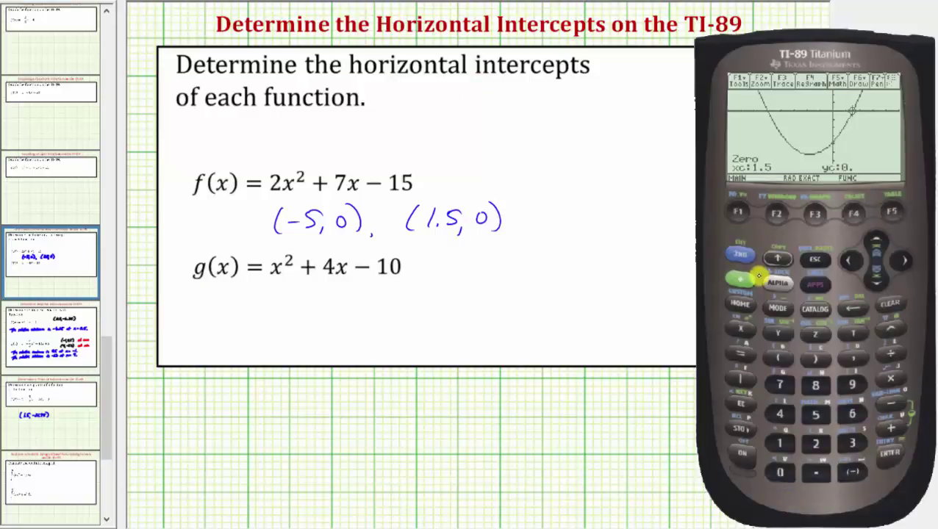
Step: Select y1 in the Y= editor and clear its old expression
click(741, 213)
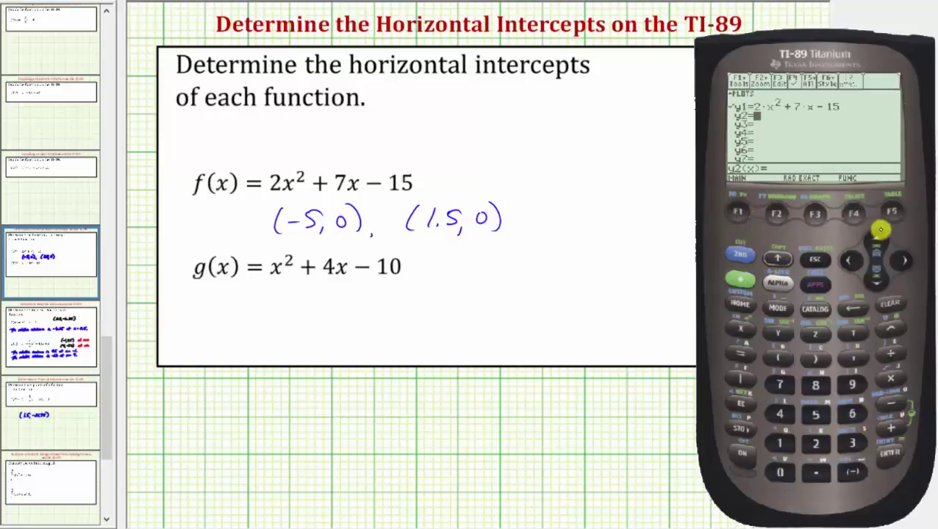
click(878, 241)
click(897, 305)
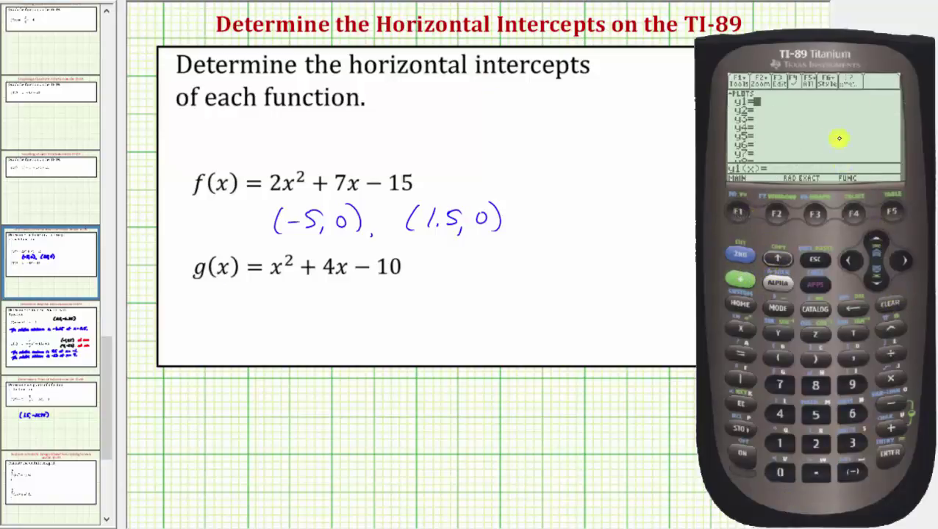
Step: Enter x^2+4x-10 and store it as y1
click(749, 331)
click(888, 333)
click(816, 442)
click(892, 428)
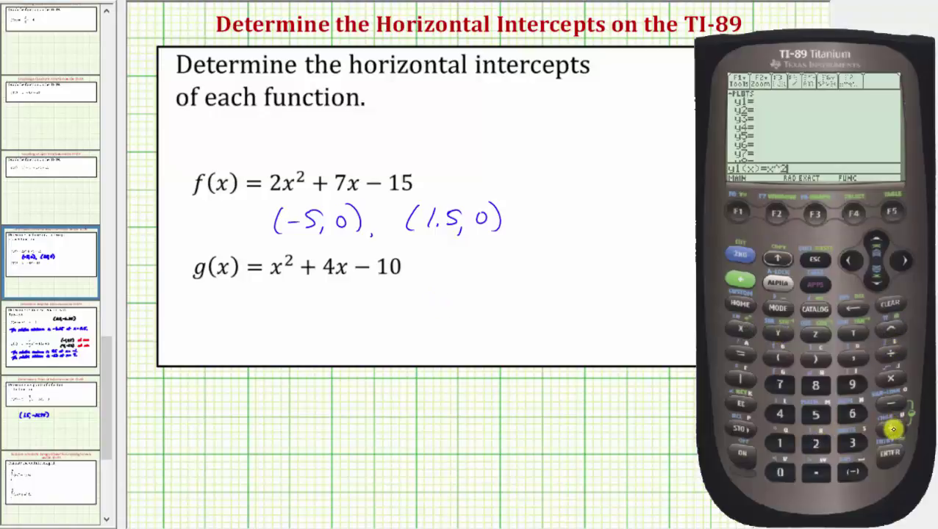
click(781, 413)
click(747, 329)
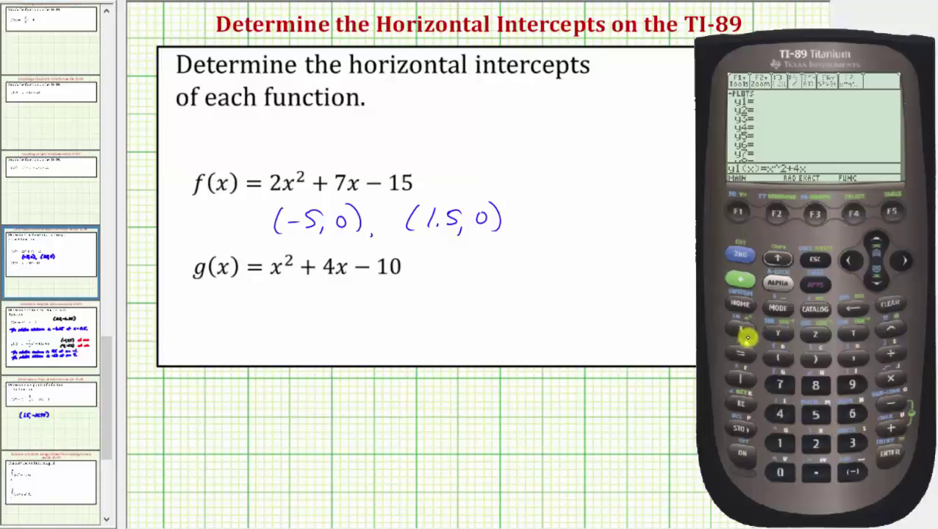
click(873, 417)
click(786, 443)
click(776, 474)
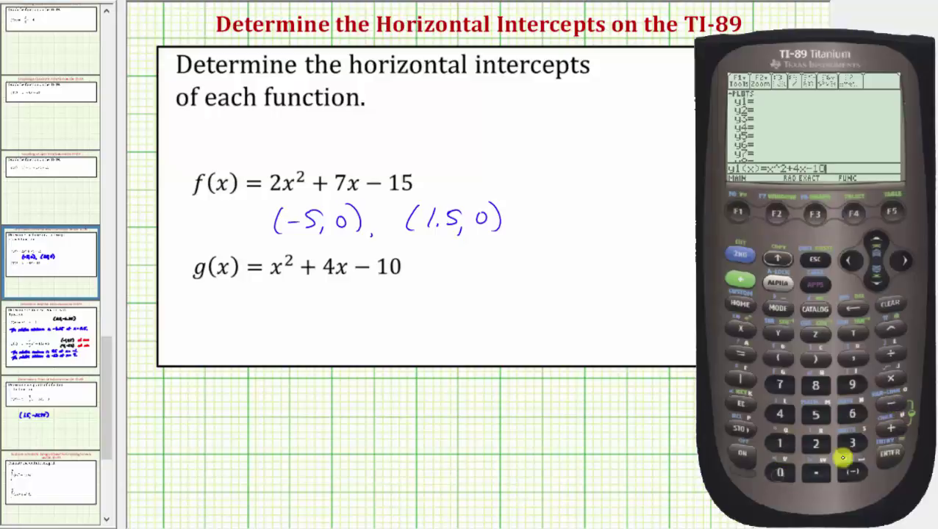
click(892, 450)
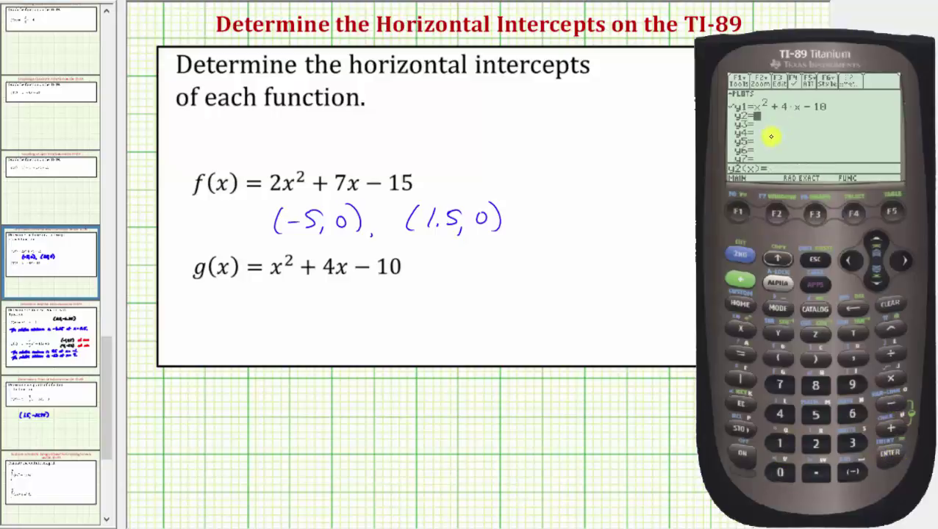
click(776, 213)
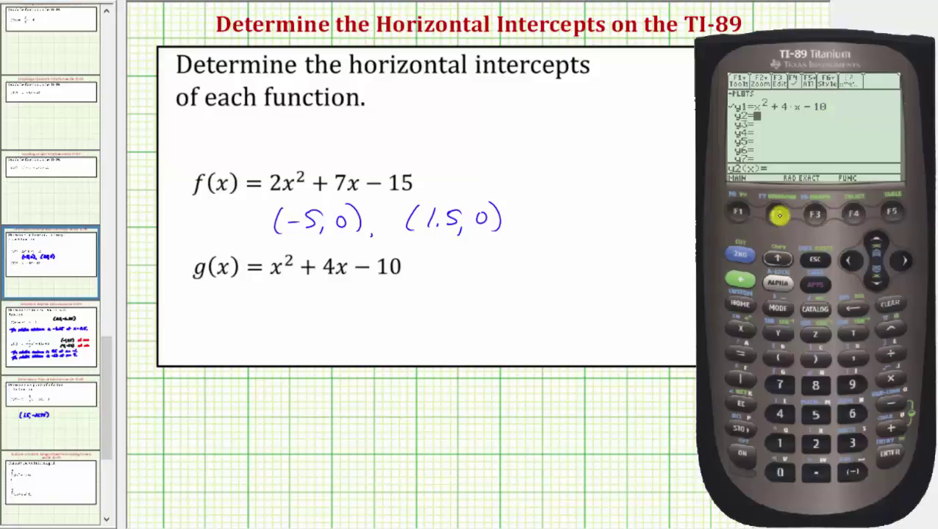
Step: Choose ZoomStd to graph g(x) = x² + 4x − 10
click(852, 414)
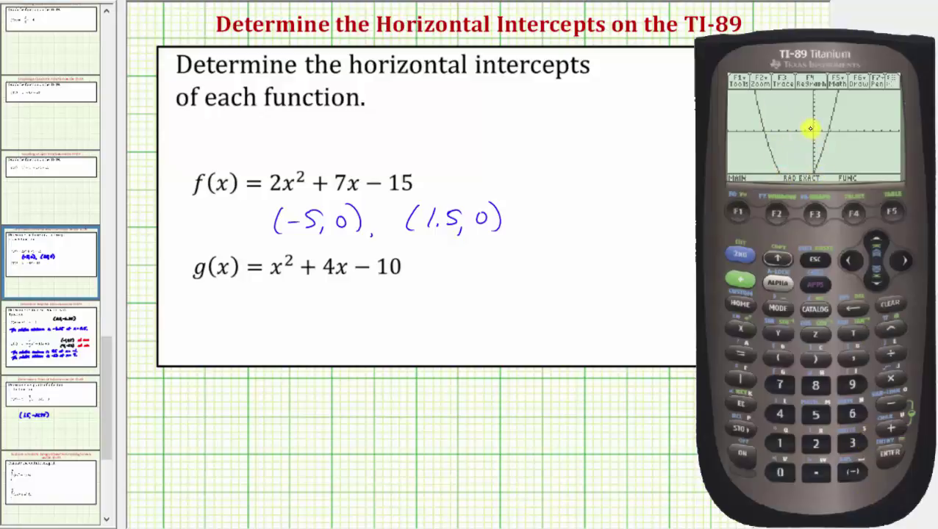
Step: In the Window settings, change ymin to −20
click(741, 279)
click(780, 213)
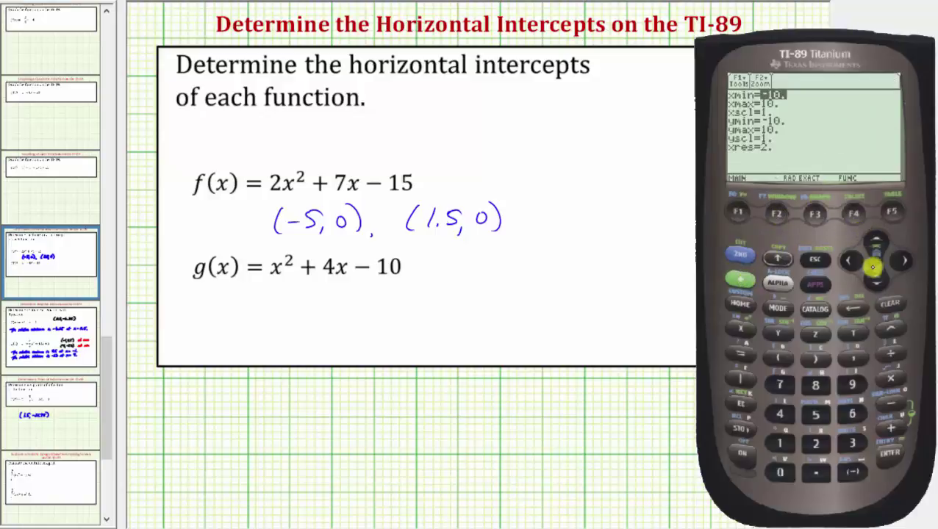
click(877, 281)
click(879, 283)
click(880, 283)
click(853, 473)
click(815, 443)
click(780, 473)
click(890, 450)
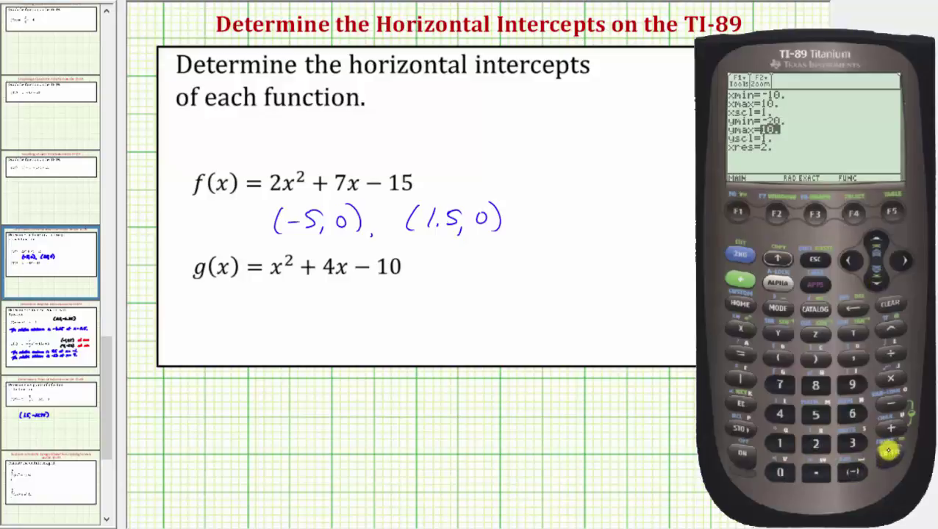
Step: Set yscl to 2, leaving ymax at 10, and redraw g's graph
click(891, 449)
click(815, 443)
click(890, 450)
click(754, 274)
click(814, 214)
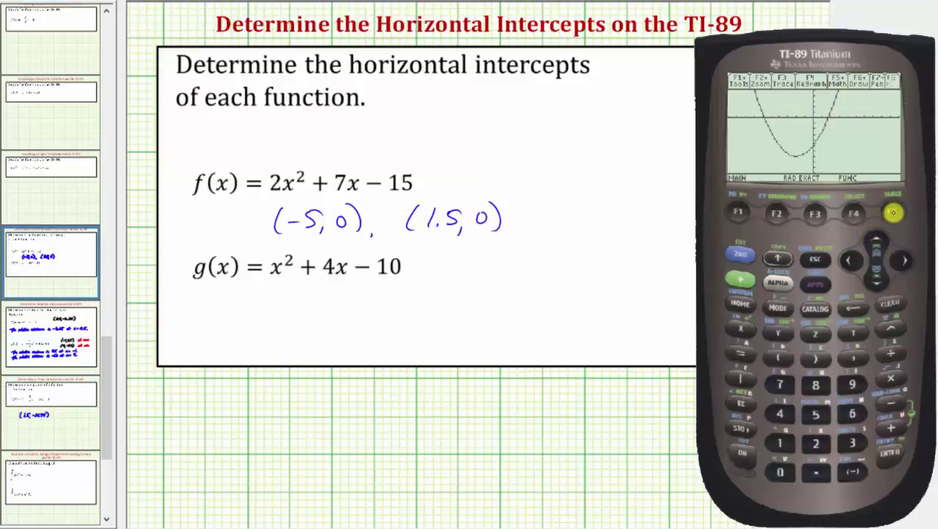
Step: Start Math > Zero on g(x) and set the lower bound just left of the left crossing
click(891, 212)
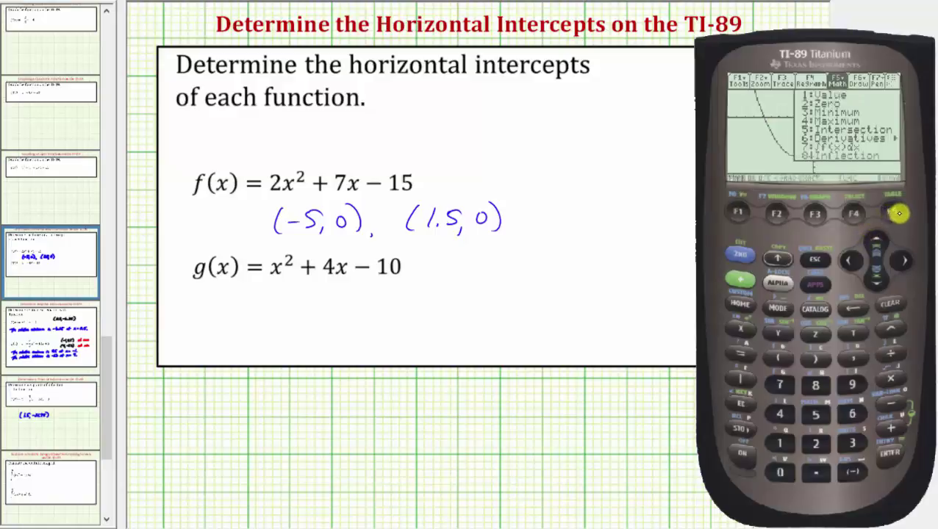
click(816, 442)
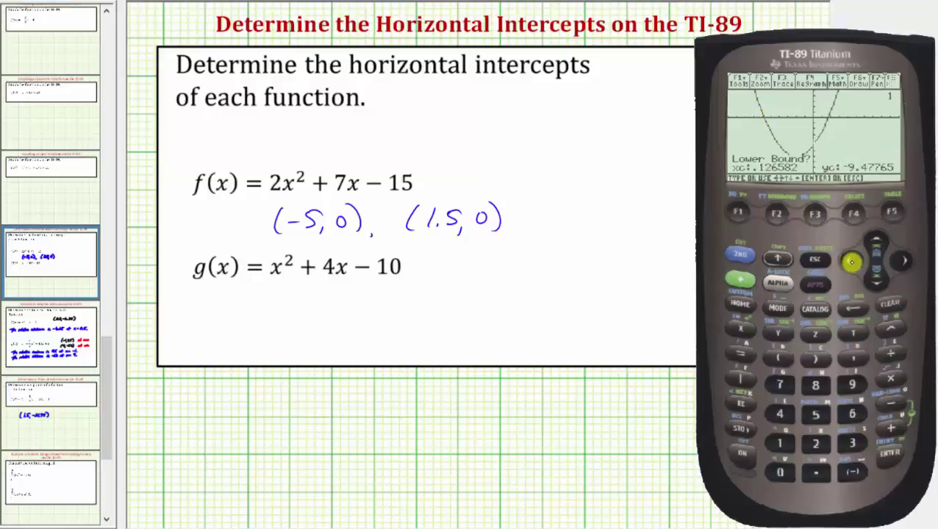
click(849, 261)
click(848, 261)
click(848, 261)
click(849, 259)
click(849, 259)
click(849, 259)
click(890, 451)
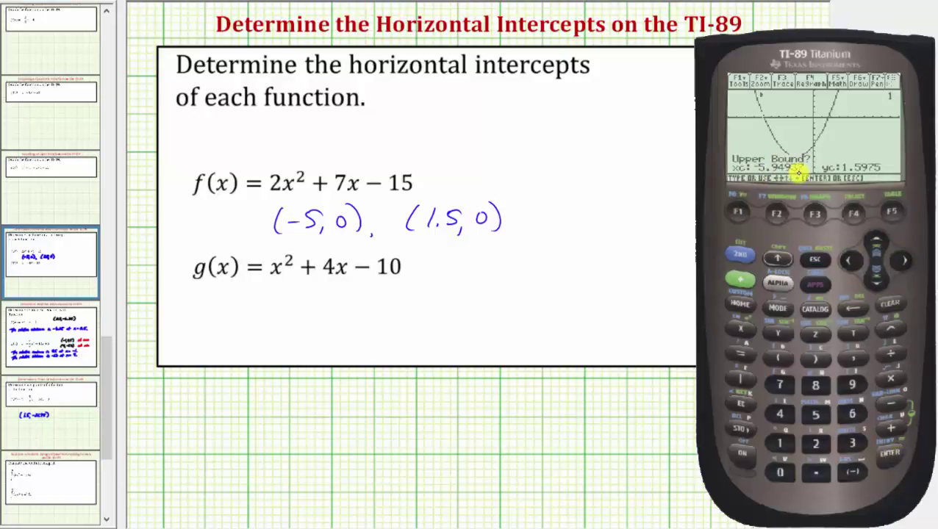
Step: Set the upper bound past the crossing, giving x ≈ -5.74166, and write (-5.74166, 0) below g(x)
click(904, 260)
click(905, 260)
click(904, 260)
click(904, 260)
click(891, 452)
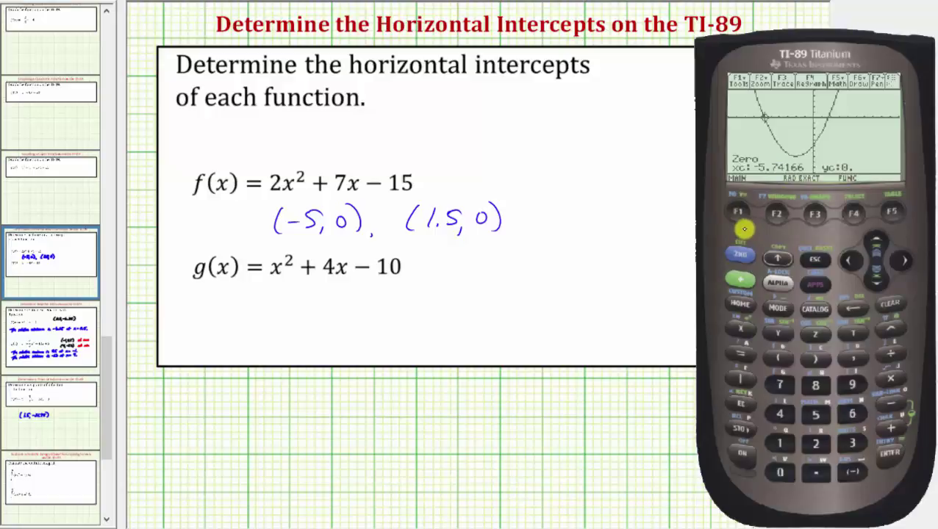
mouse_move(324, 299)
mouse_down()
mouse_move(374, 292)
mouse_move(370, 303)
mouse_move(384, 308)
mouse_move(404, 288)
mouse_move(421, 318)
mouse_up()
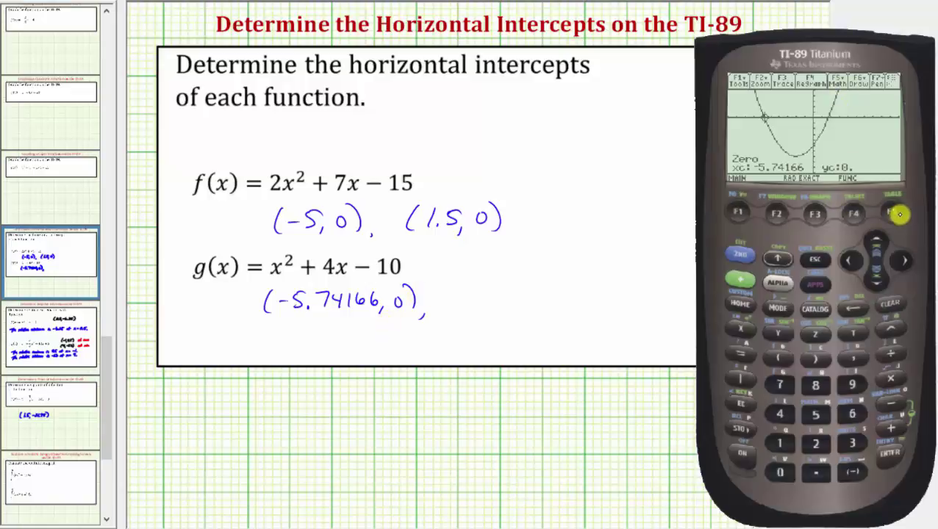
Step: Bring up the F5 Math menu on g(x)'s graph in the emulator
click(891, 212)
Step: Choose Zero and set the lower bound just left of g's right crossing near x = 1.6
click(822, 443)
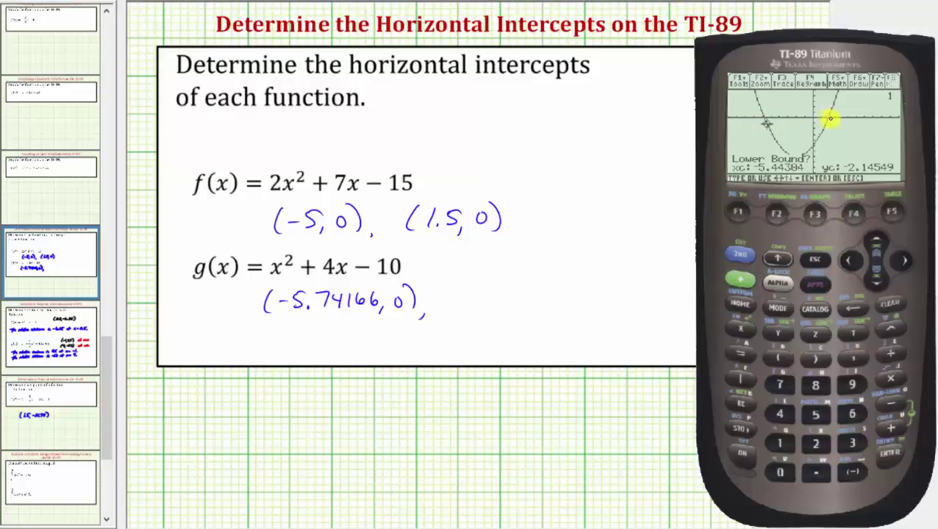
click(905, 260)
click(905, 260)
key(Right)
key(Right)
key(Right)
key(Right)
key(Right)
key(Right)
key(Right)
key(Right)
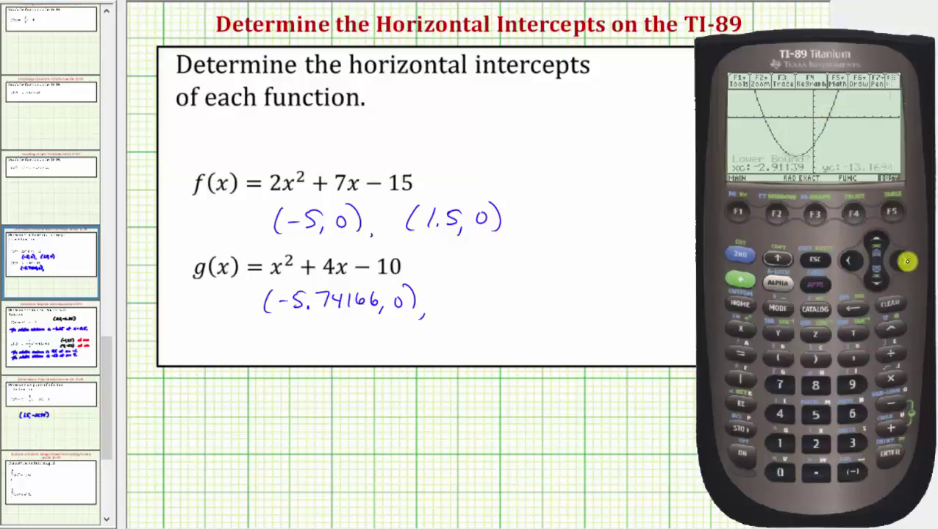
click(910, 261)
click(909, 261)
click(910, 262)
click(848, 260)
click(889, 450)
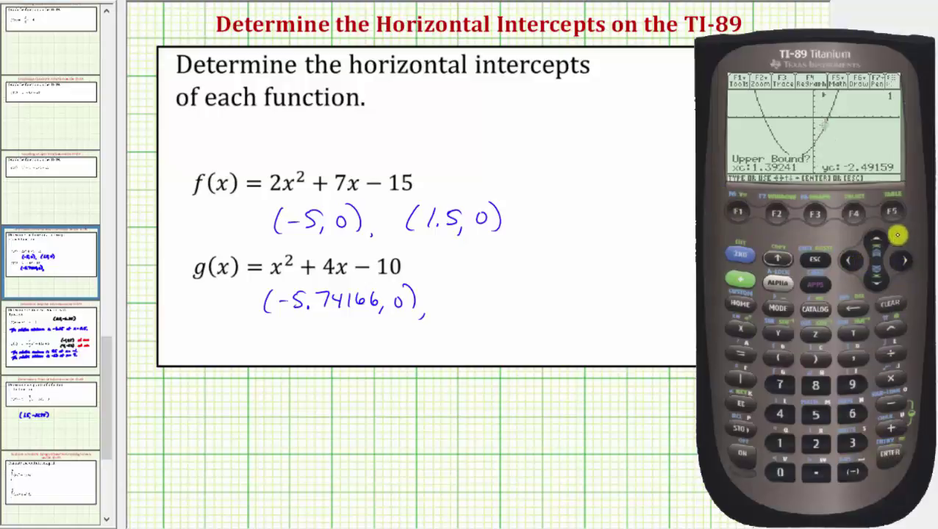
Step: Set the upper bound past the crossing to compute the right zero, x ≈ 1.74166
click(908, 259)
click(908, 260)
click(908, 260)
click(892, 456)
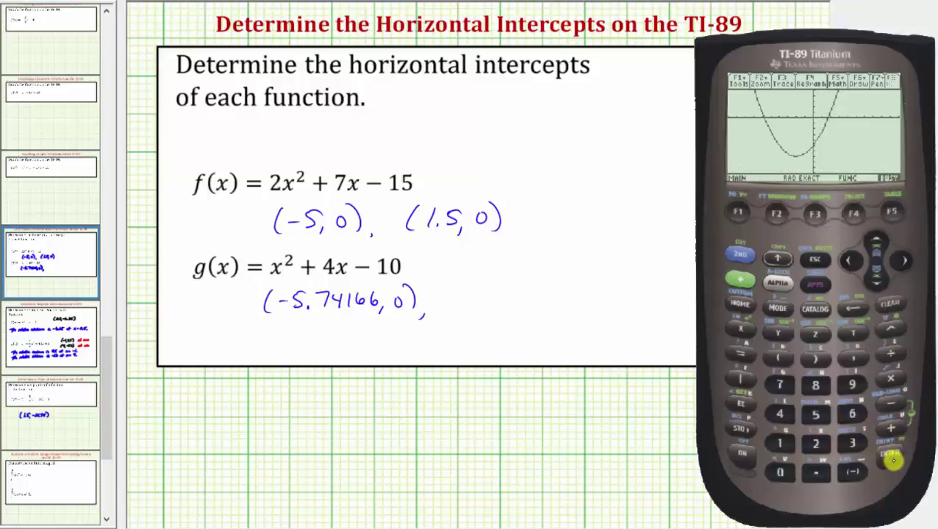